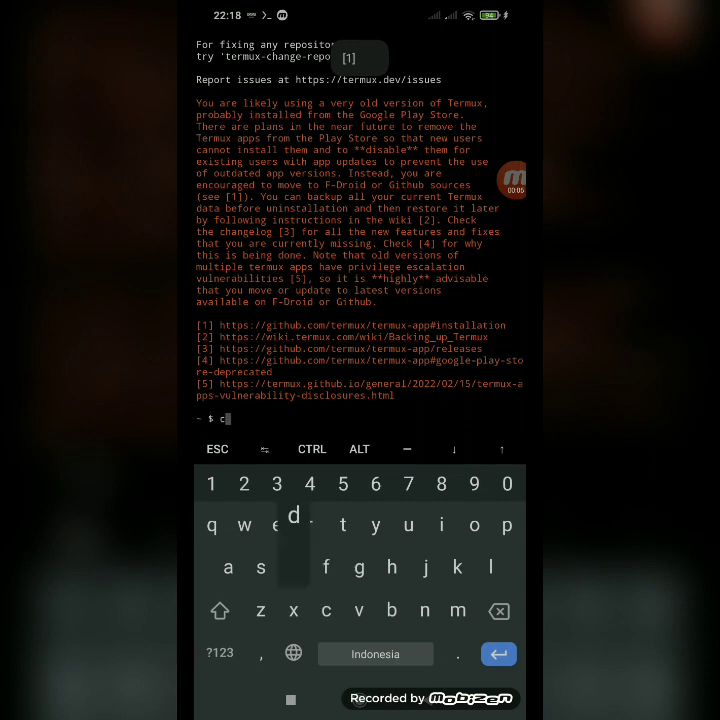
text(cd /sd)
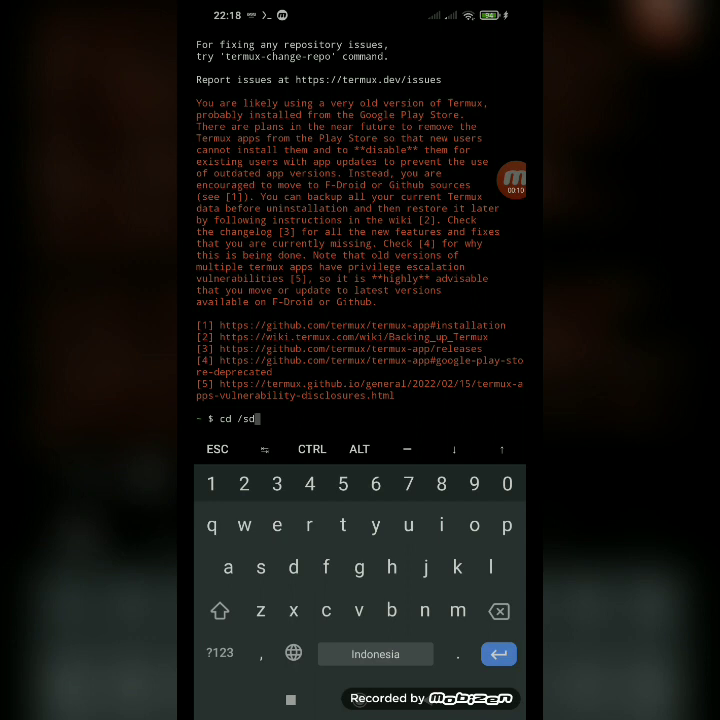
text(carsd)
Run npm start in /sdcard/v11, which fails with ENOENT for ./lib/jo.jpg.
key(BackSpace)
key(BackSpace)
text(d)
key(Return)
text(cd )
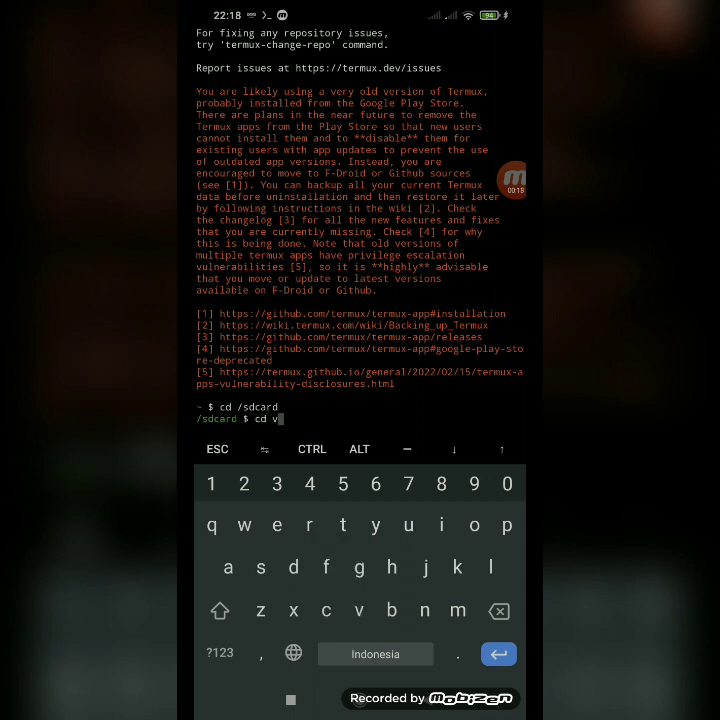
text(v11)
key(Return)
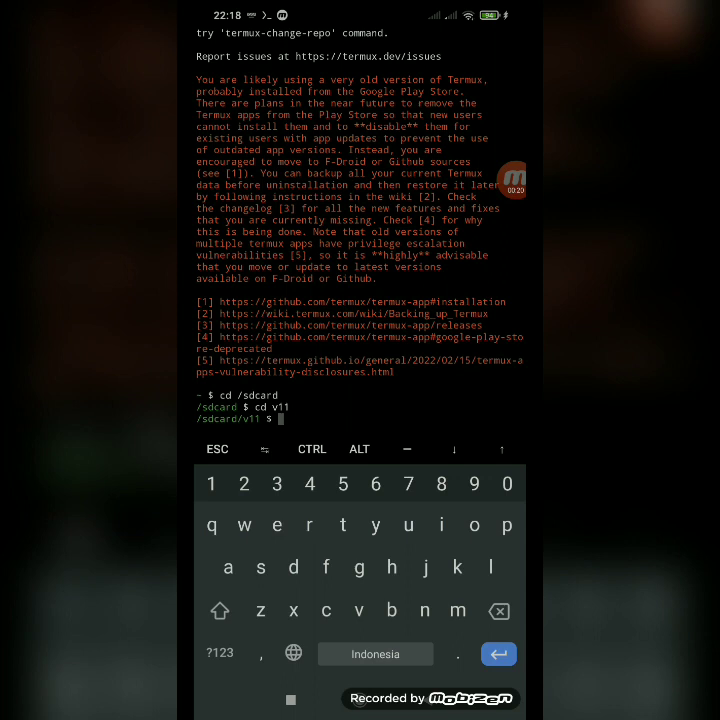
text(pnpm start)
key(Return)
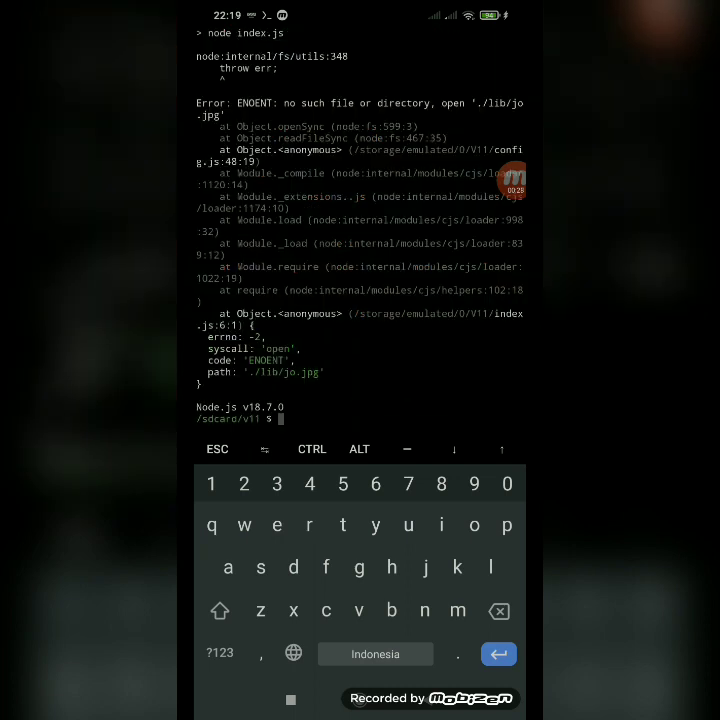
text(eror)
key(BackSpace)
key(BackSpace)
key(BackSpace)
key(super)
Open MT Manager with V11/lib on the left and Pictures/.thumbnails on the right.
click(419, 363)
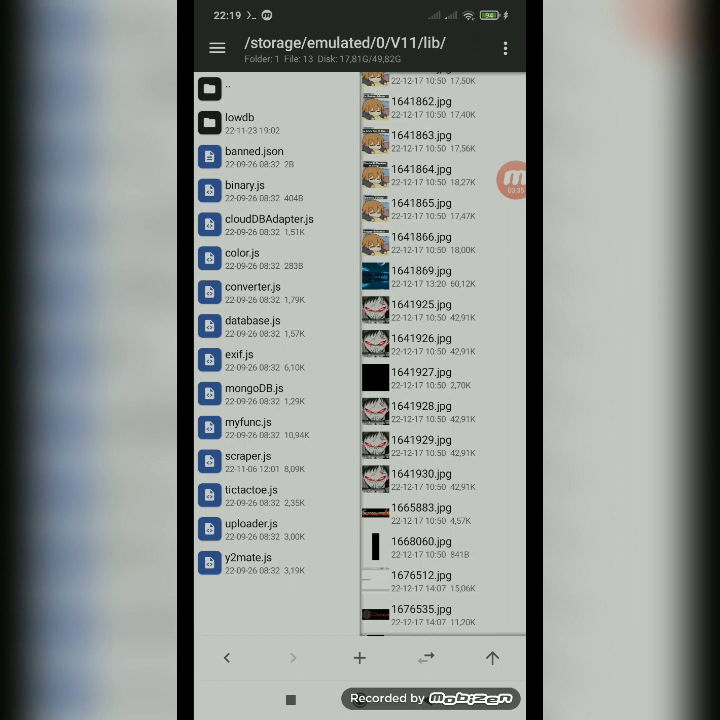
key(Escape)
key(Escape)
key(Escape)
key(Escape)
click(243, 356)
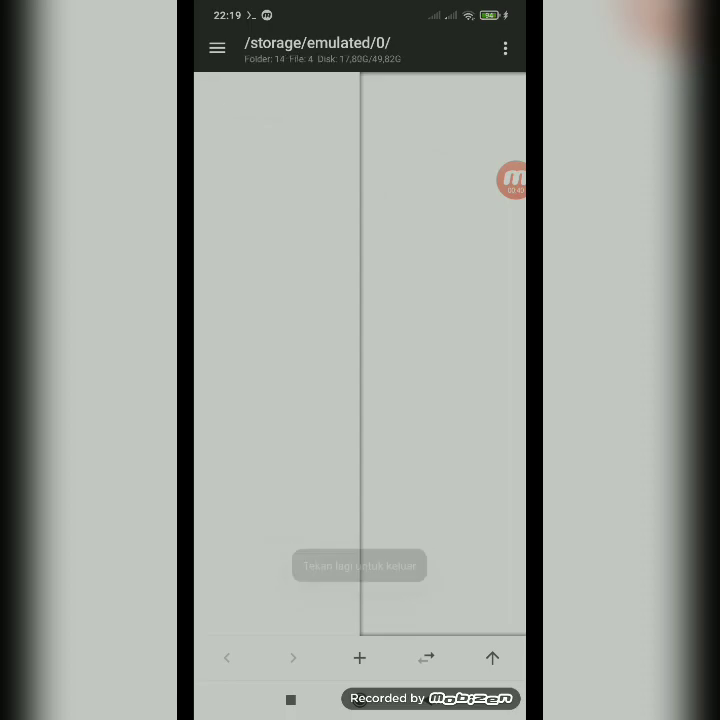
click(270, 527)
click(270, 120)
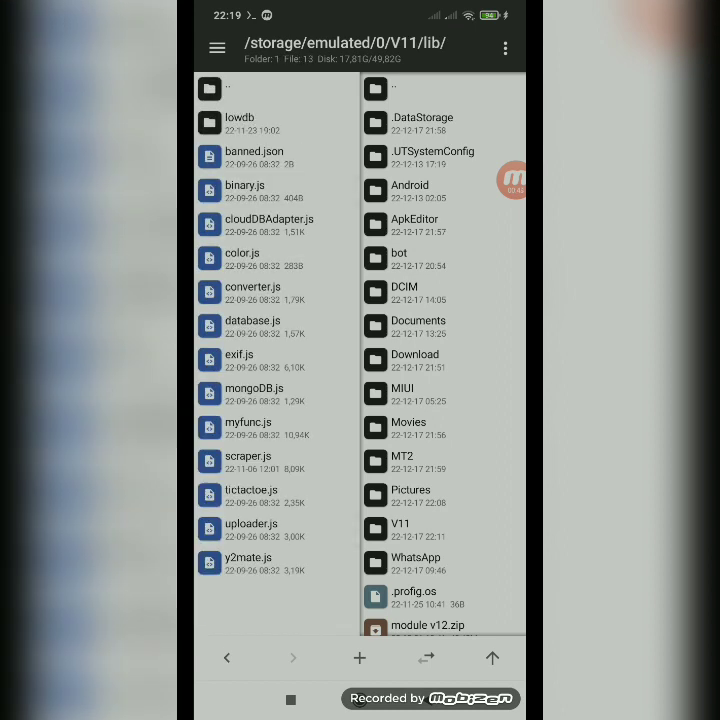
scroll(440, 350, down, 2)
click(420, 440)
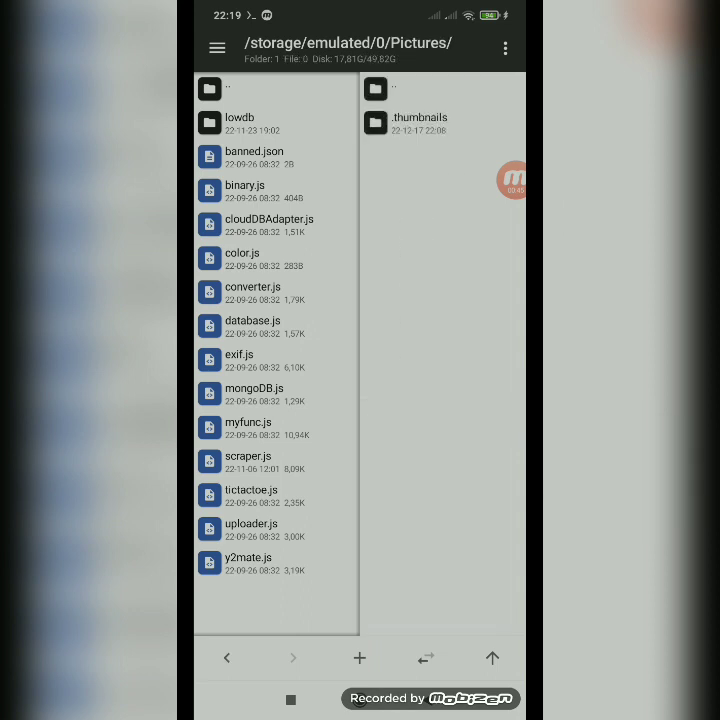
click(380, 88)
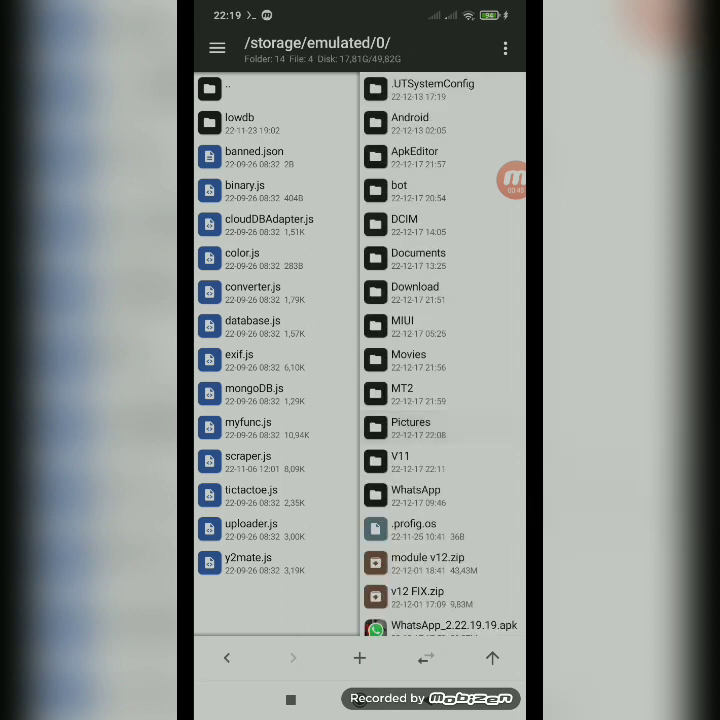
click(420, 428)
click(420, 120)
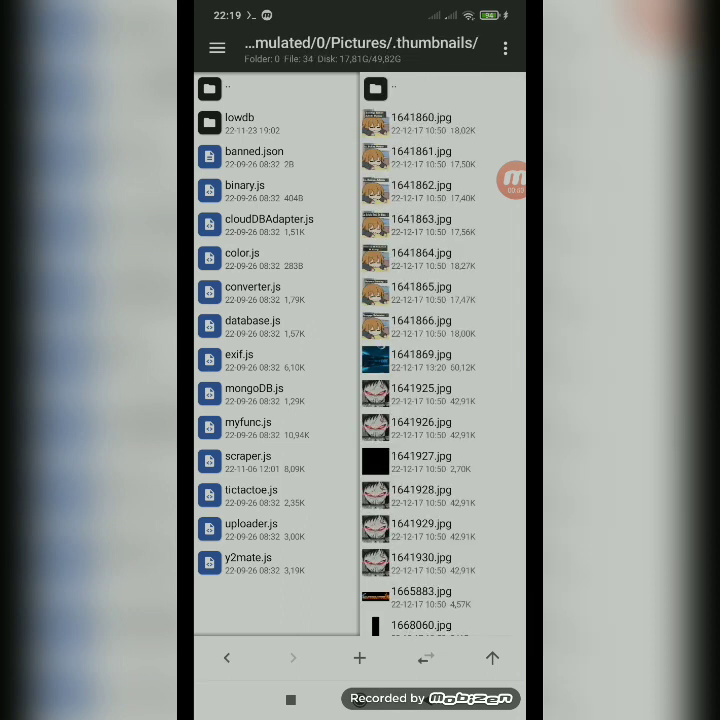
Copy 1641928.jpg into V11/lib and rename the copy to jo.jpg.
click(340, 262)
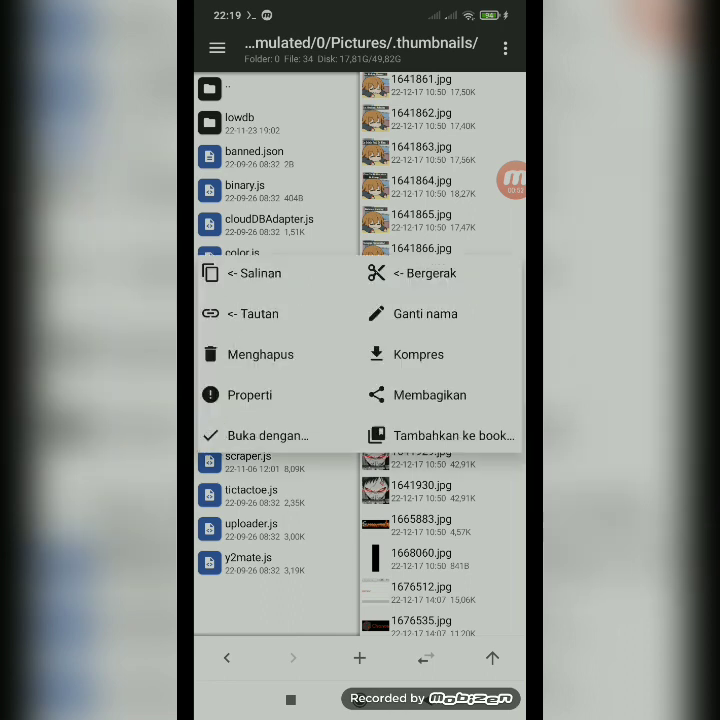
click(253, 273)
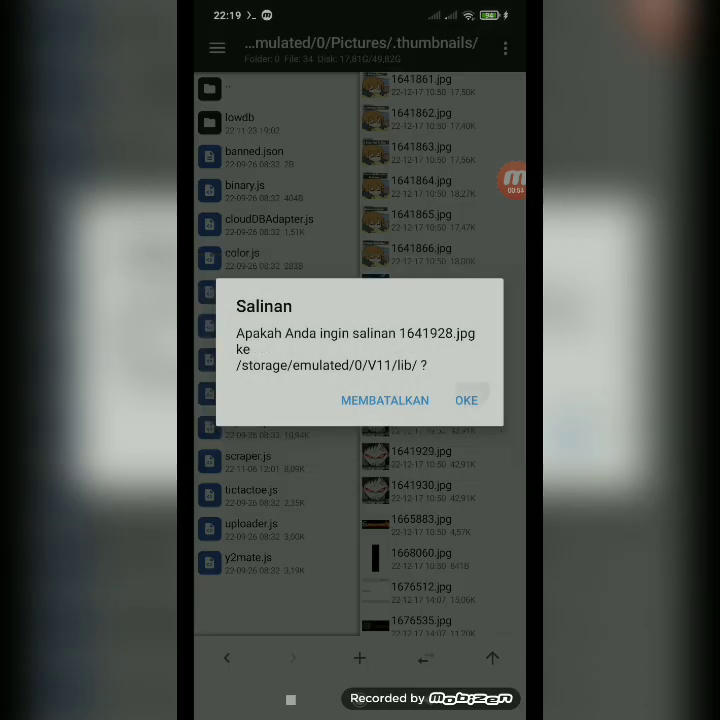
click(445, 395)
click(255, 157)
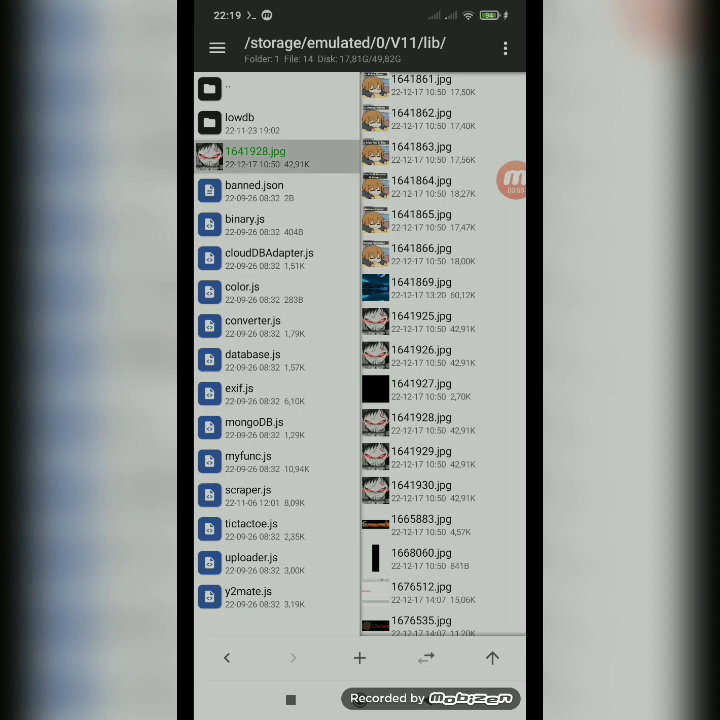
click(425, 313)
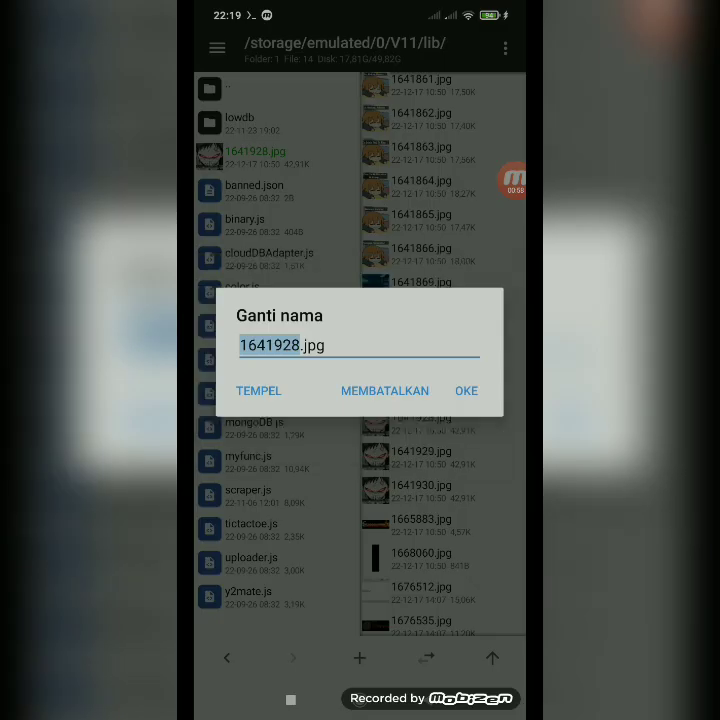
text(jo)
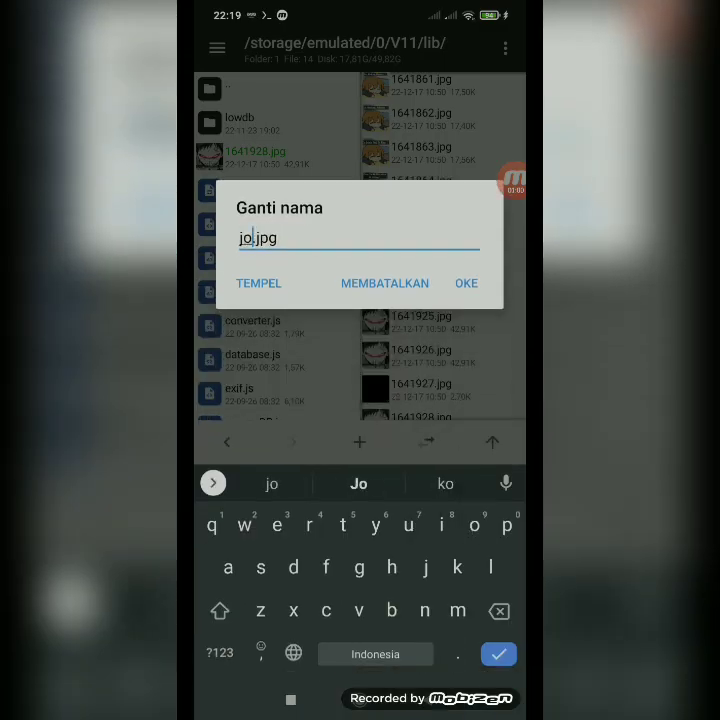
click(466, 283)
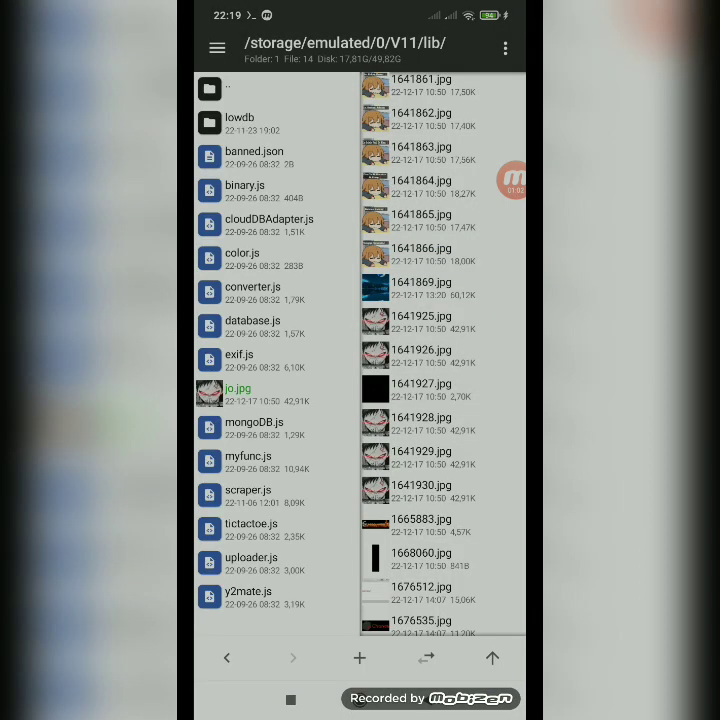
key(Escape)
key(Escape)
key(Escape)
key(Escape)
key(Escape)
Restart the Termux session and change directory to /sdcard/v11.
click(398, 532)
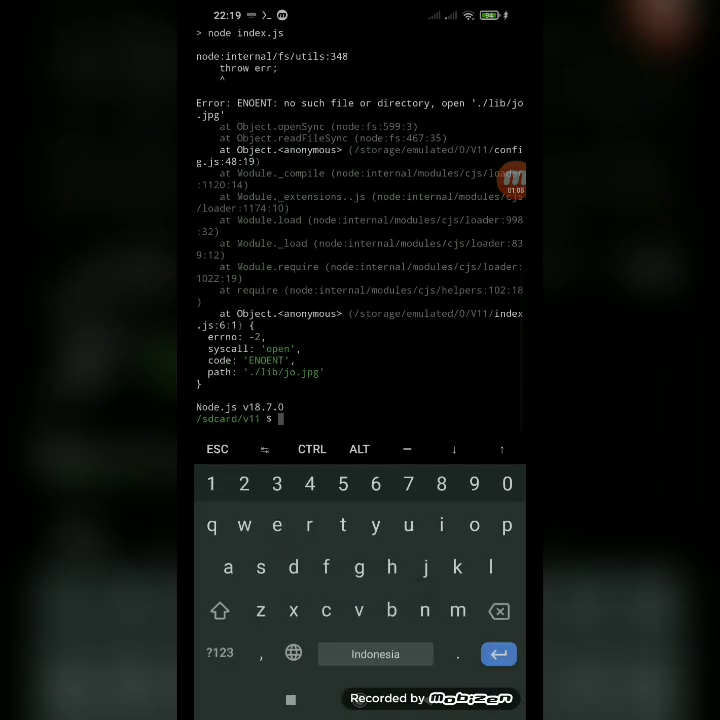
text(exit)
key(Return)
key(Return)
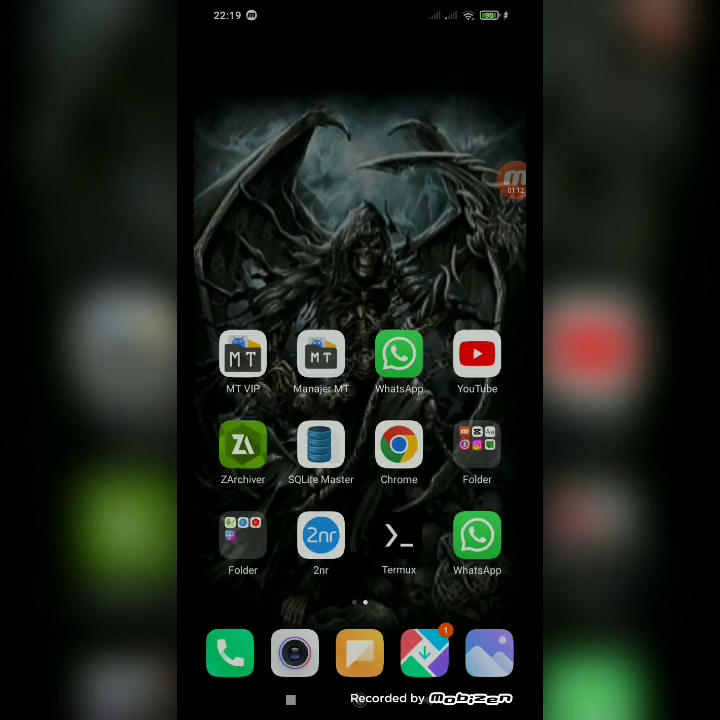
click(398, 537)
text(cd )
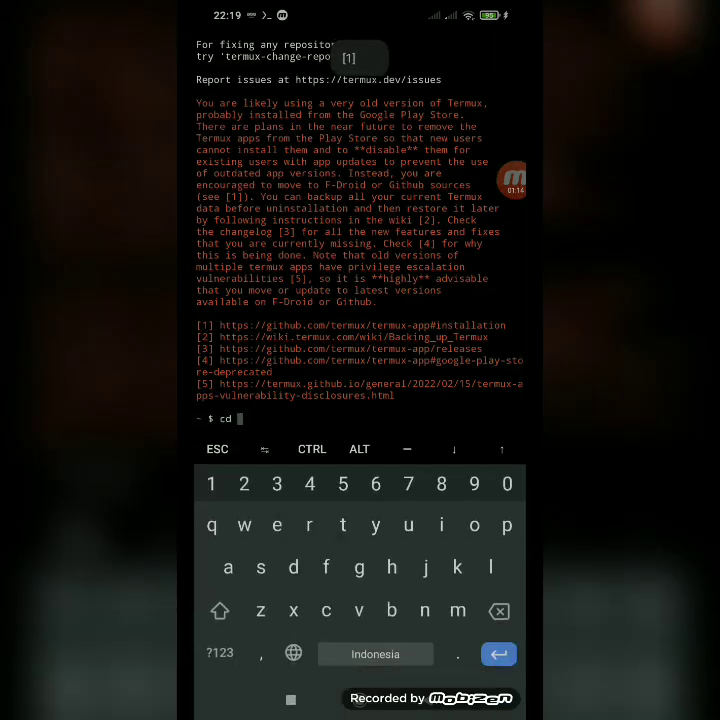
text(/sdcard)
key(Return)
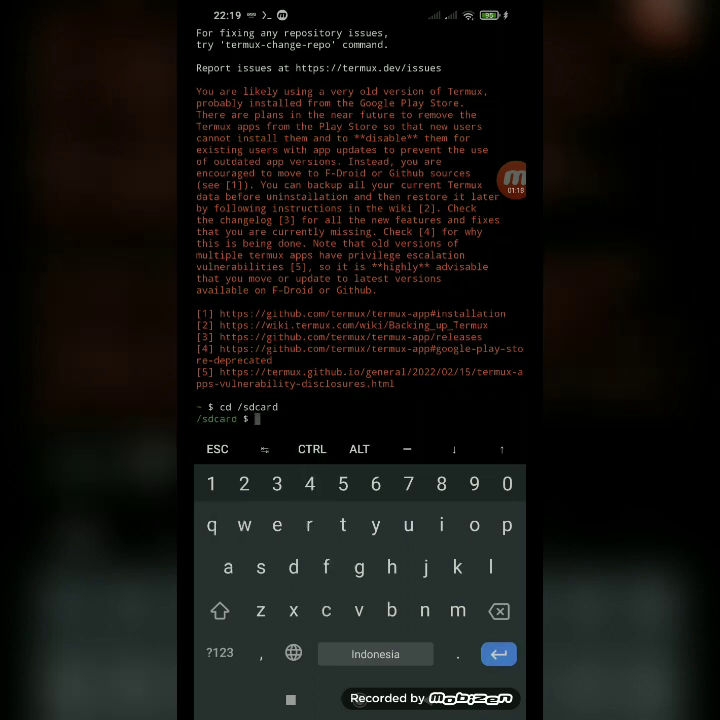
text(cd )
text(v11)
key(Return)
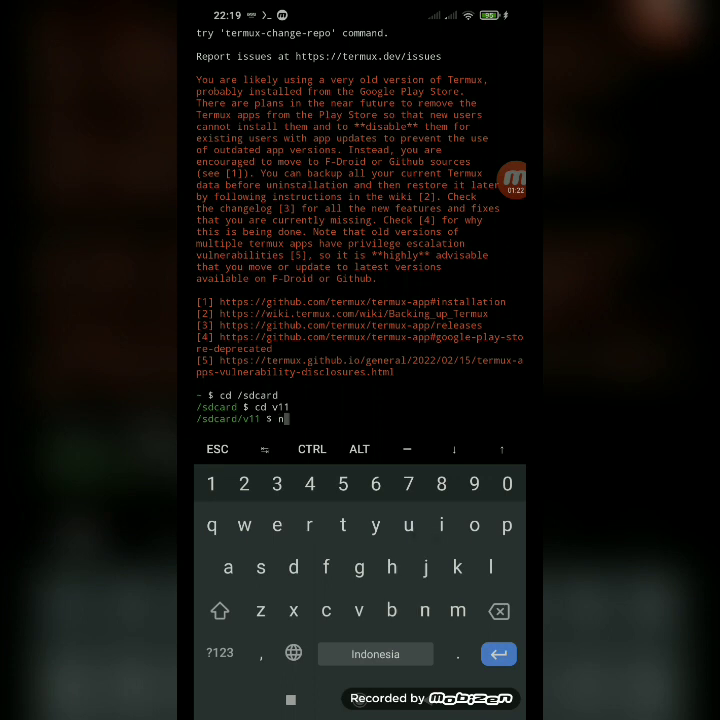
text(npm start)
Run npm start and wait for the bot's connection 'open' log.
key(Return)
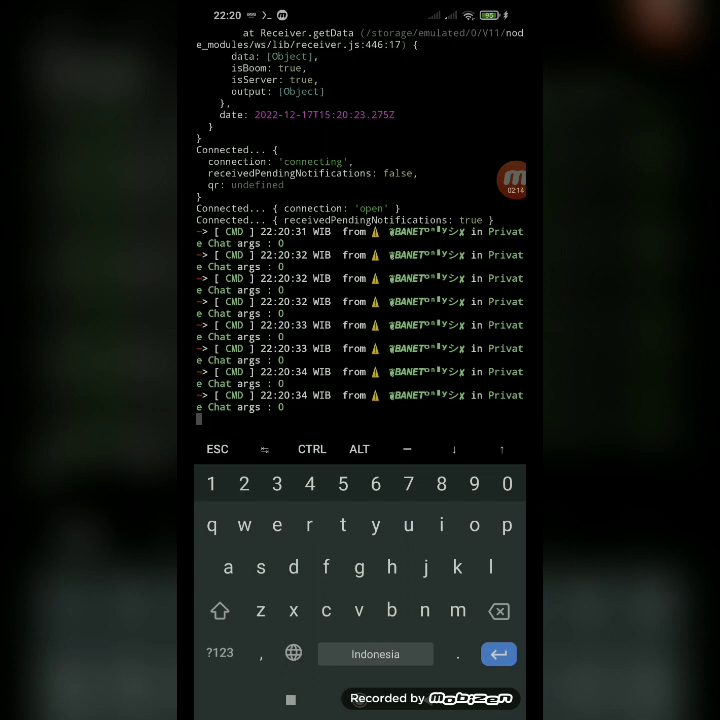
Open Perangkat tertaut from WhatsApp's overflow menu to see THE JO BOT V10 syncing.
click(513, 180)
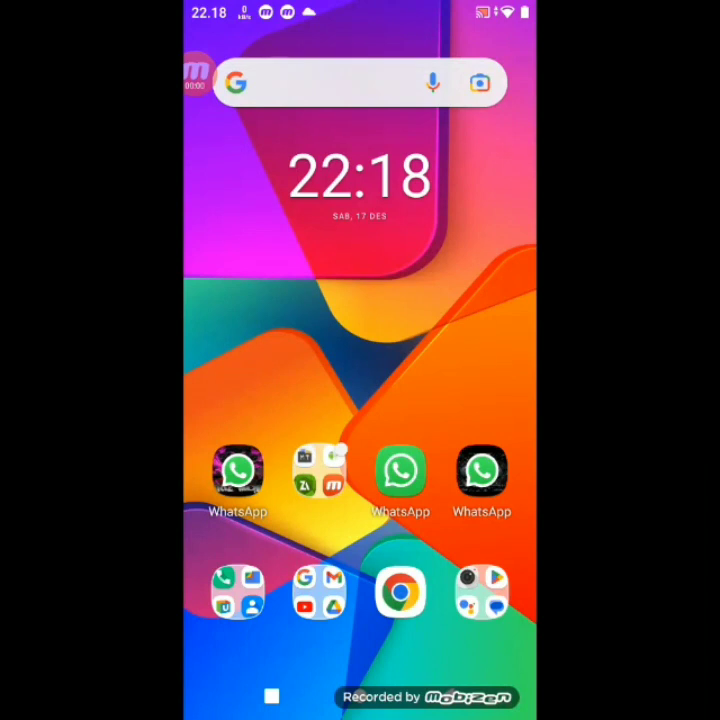
click(196, 74)
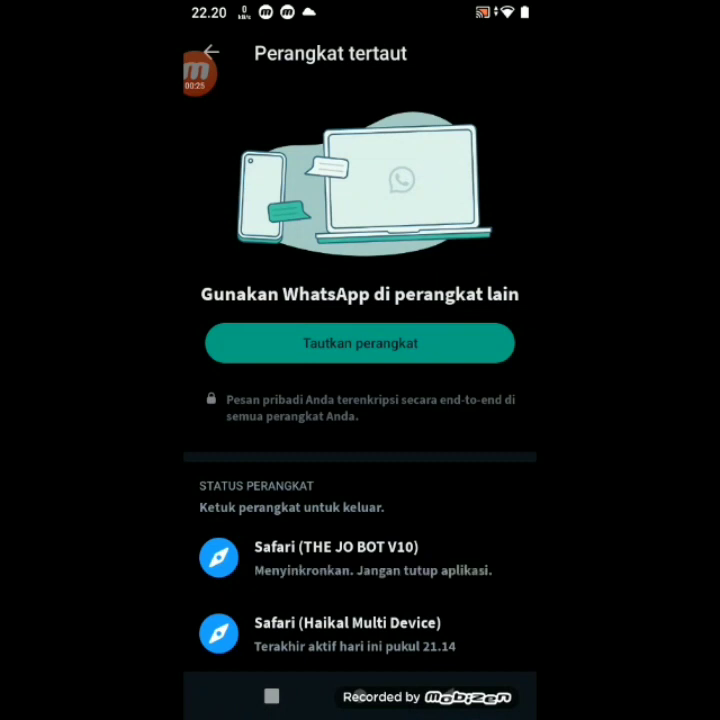
Open the Tes bot group from the GRUP tab, send 'Ping', and return to the groups list.
click(211, 52)
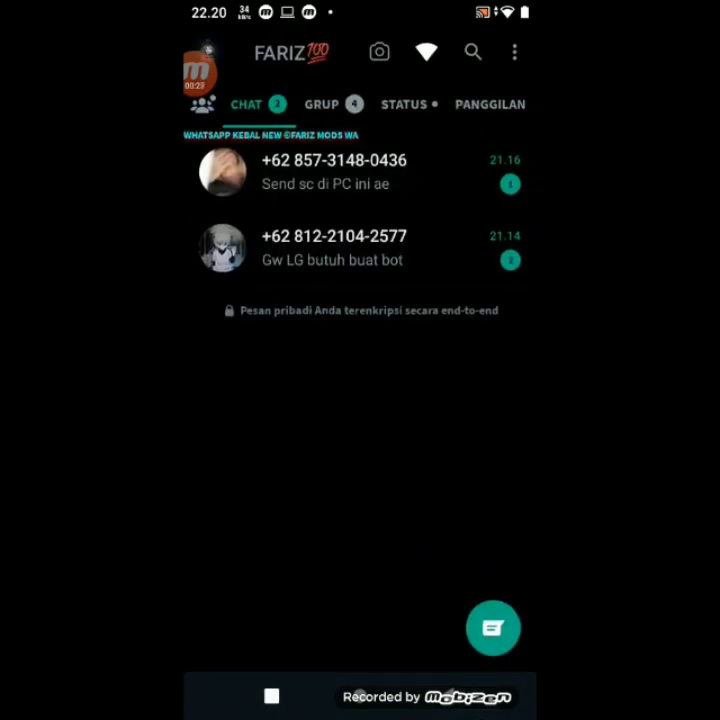
click(322, 104)
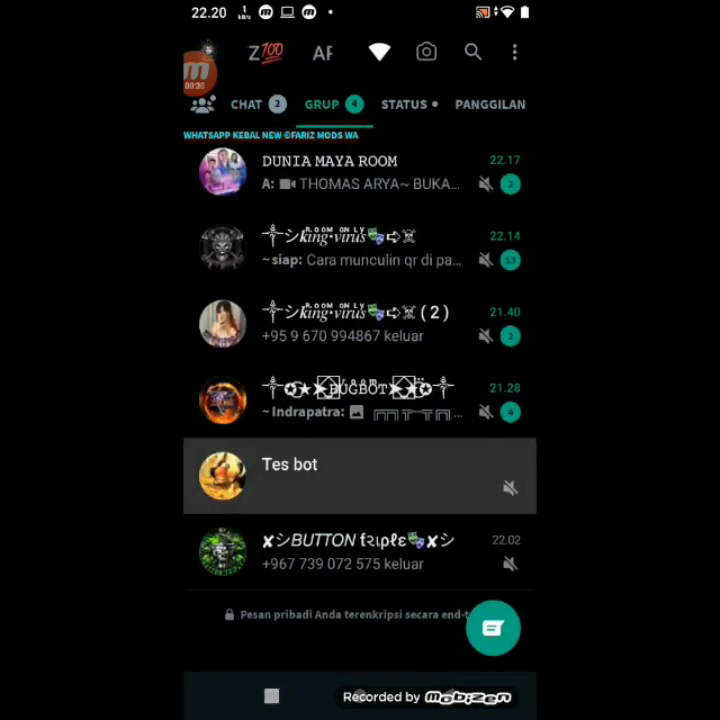
click(330, 475)
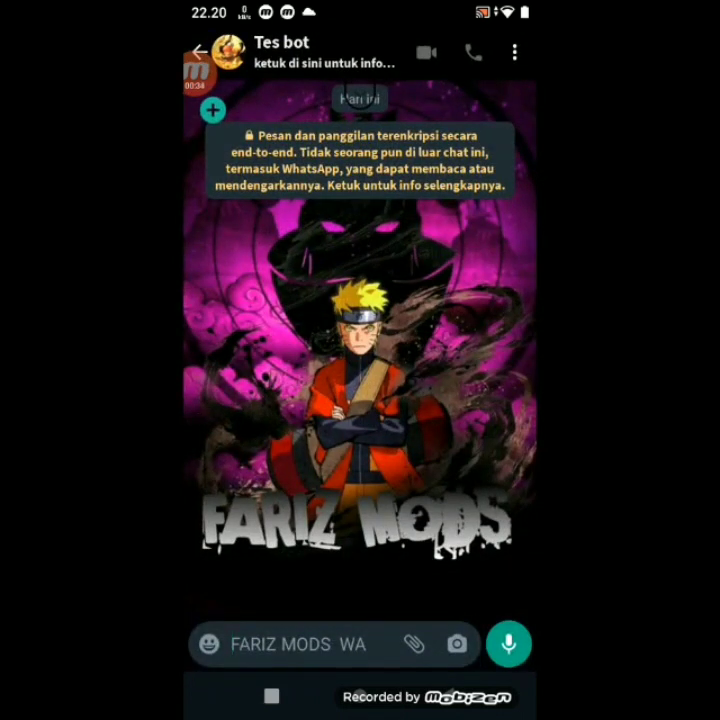
click(300, 643)
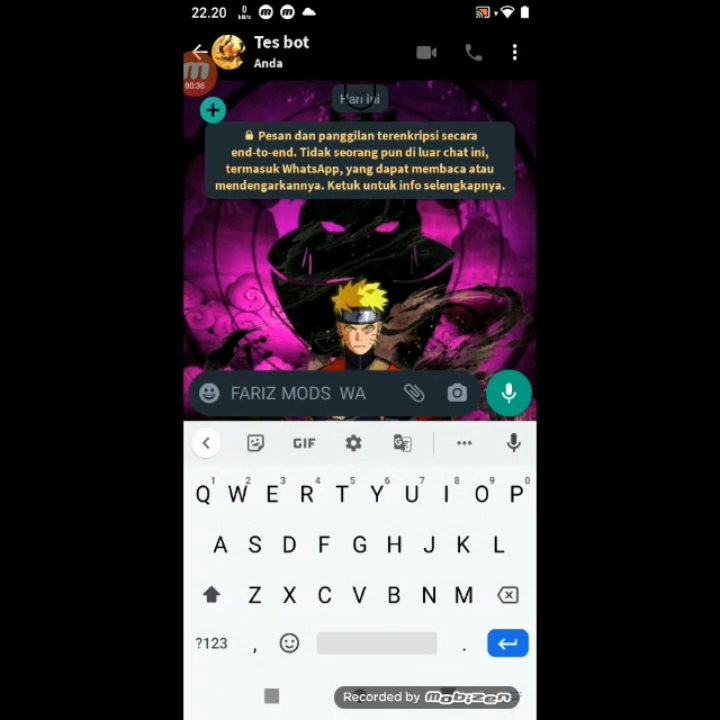
text(Ping)
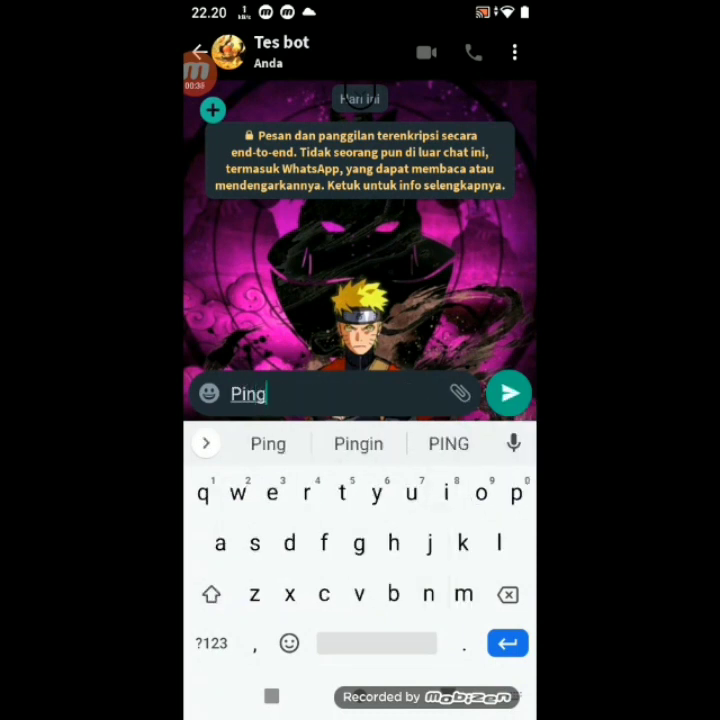
click(509, 393)
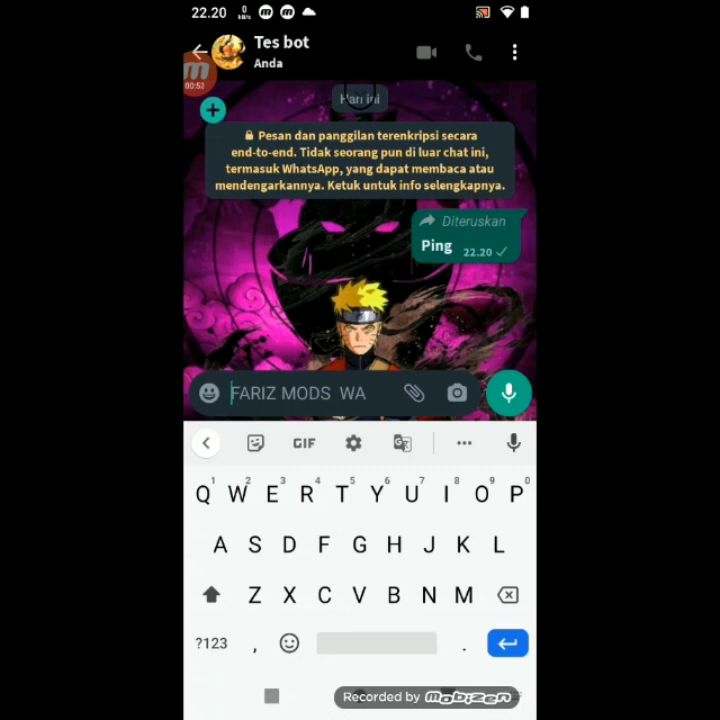
key(Escape)
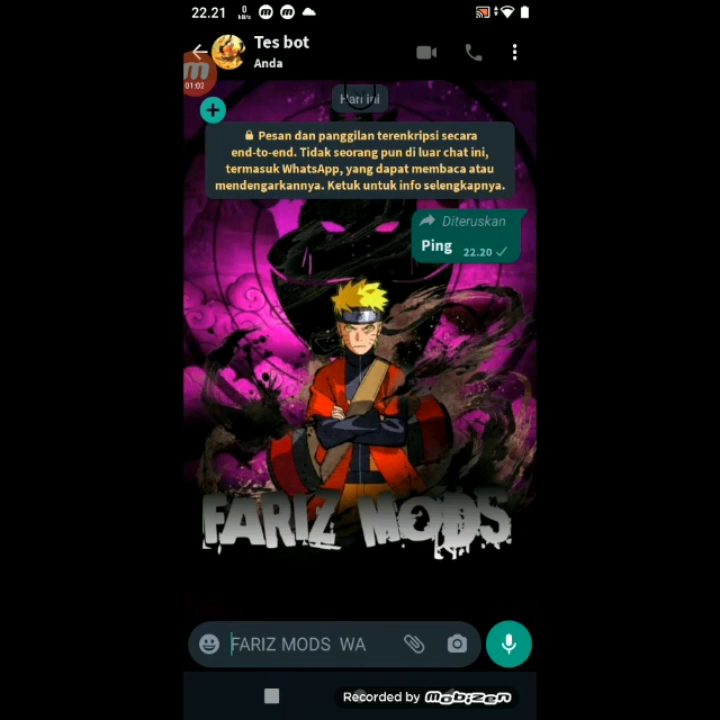
key(Escape)
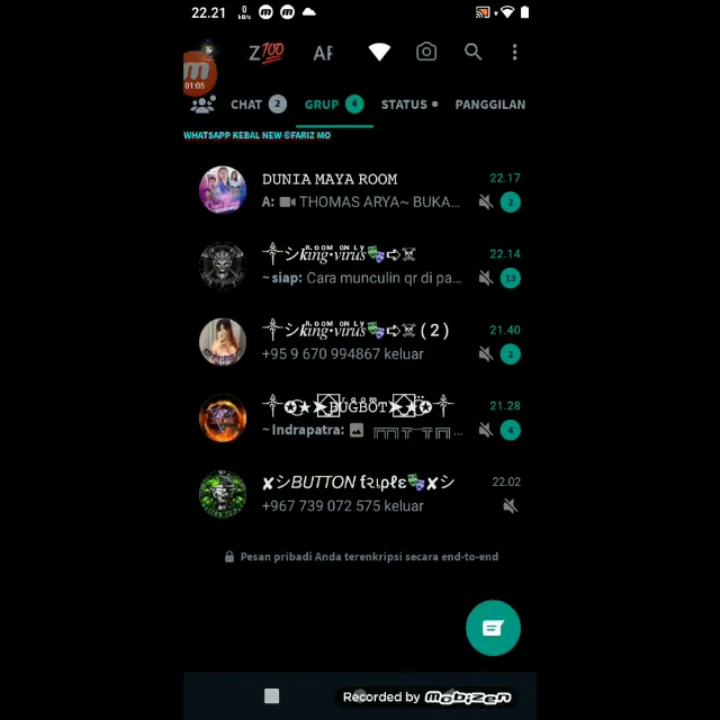
Browse the king·virus group's bot replies, then briefly reopen and close Tes bot.
click(360, 265)
scroll(360, 400, down, 10)
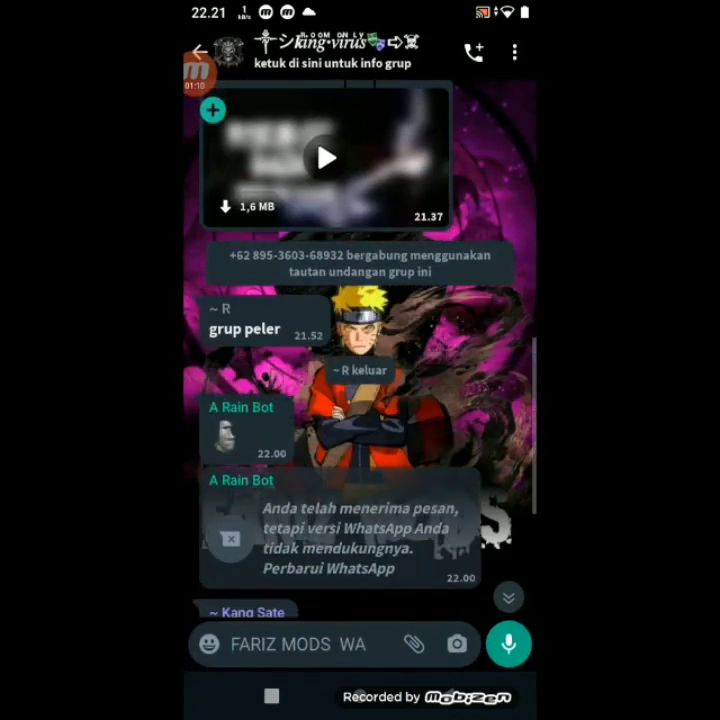
scroll(360, 400, down, 3)
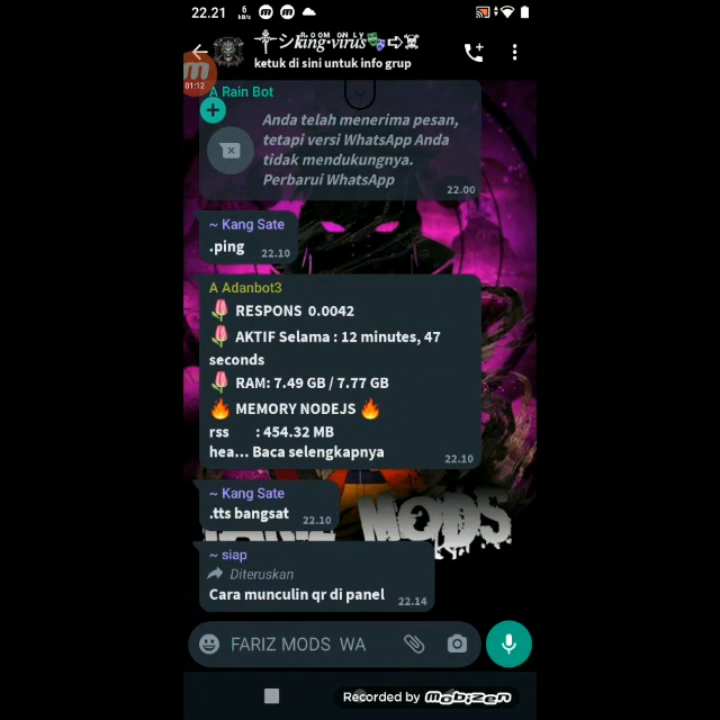
scroll(360, 400, up, 5)
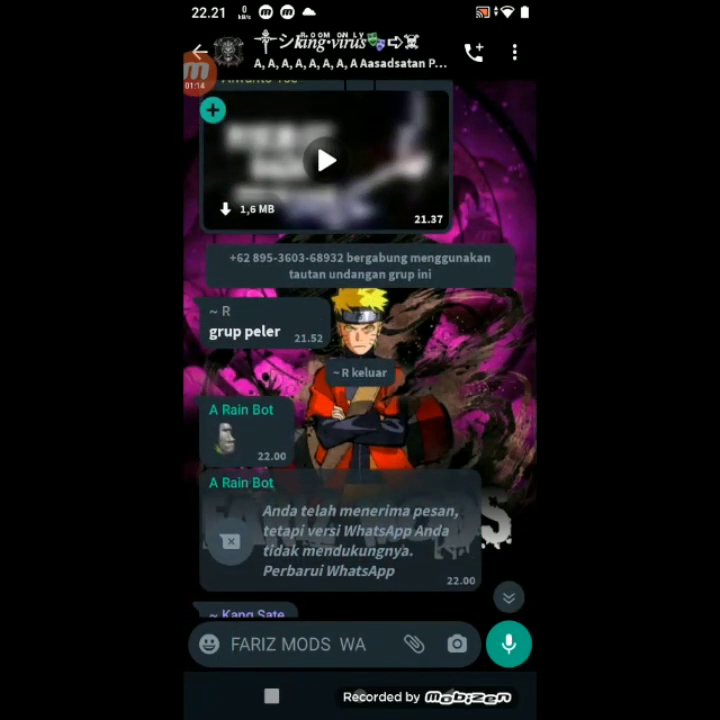
scroll(360, 400, down, 5)
scroll(360, 400, down, 4)
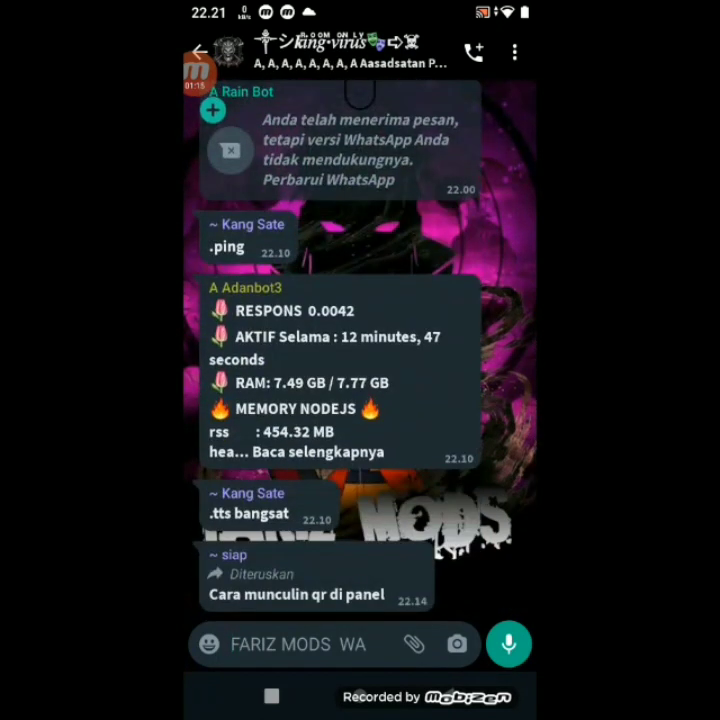
click(199, 51)
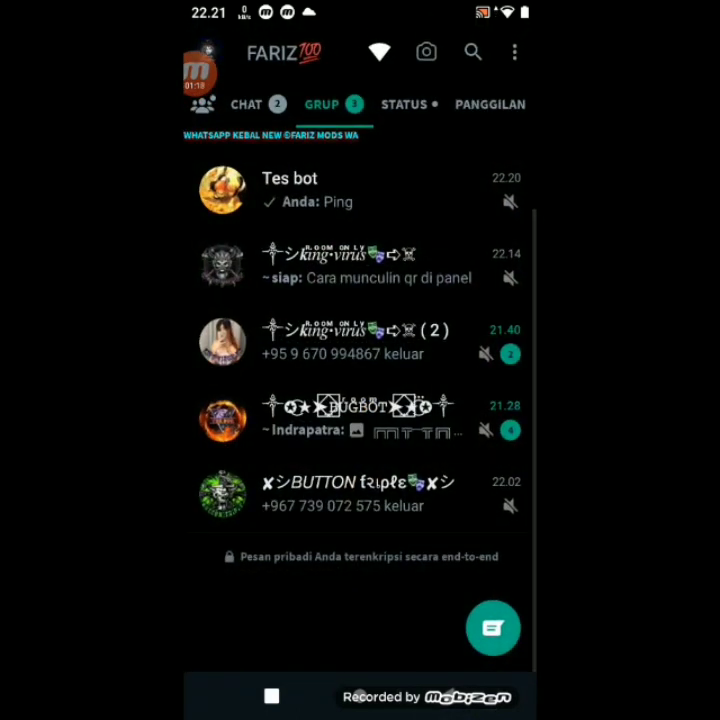
click(360, 189)
click(199, 51)
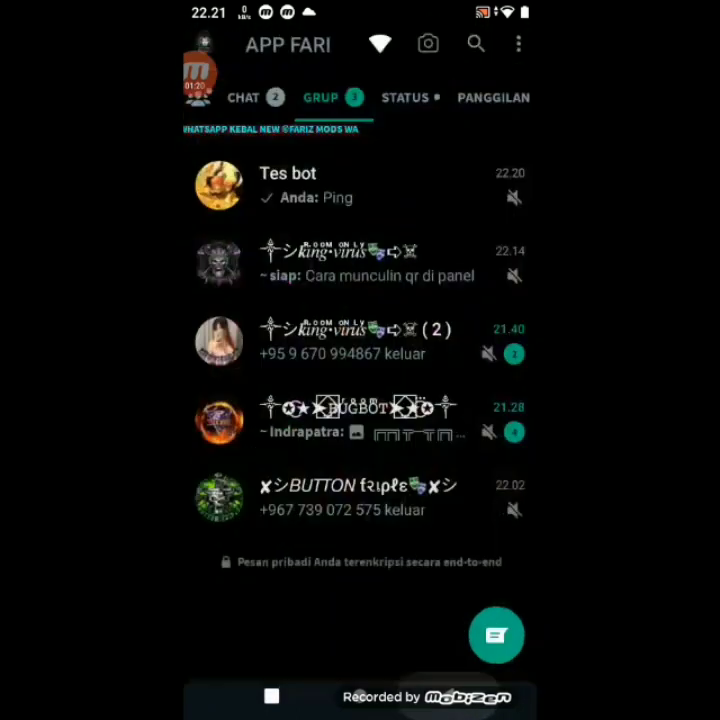
click(514, 52)
Relaunch WhatsApp, reopen the Tes bot group and send 'Tes'.
key(Home)
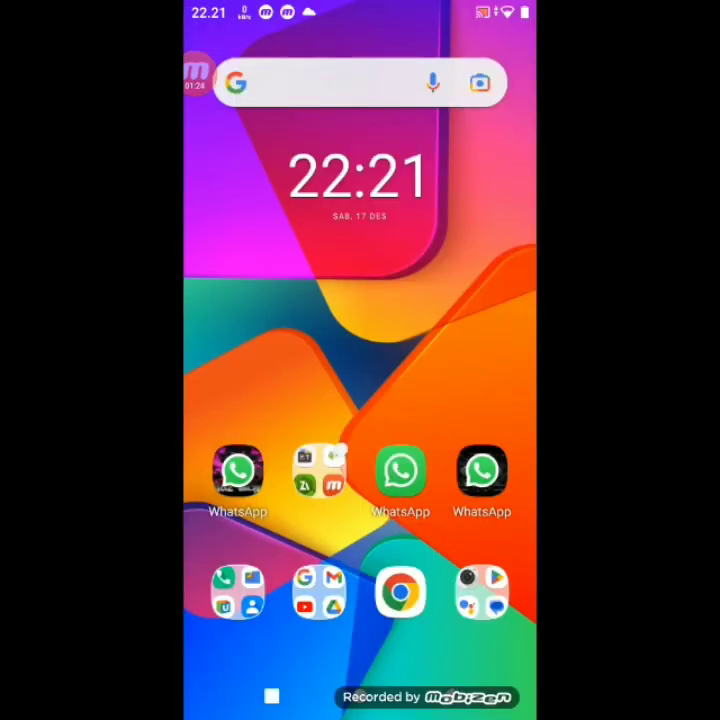
click(401, 472)
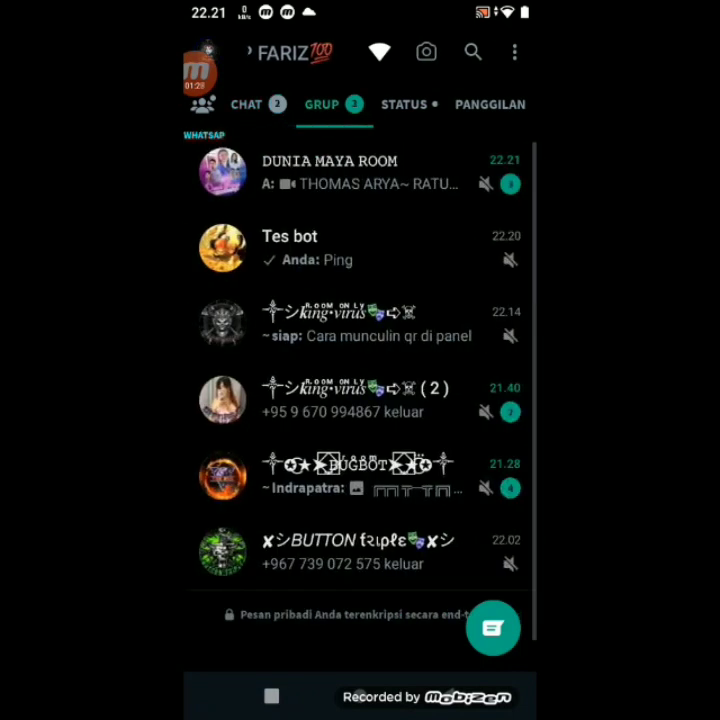
click(360, 247)
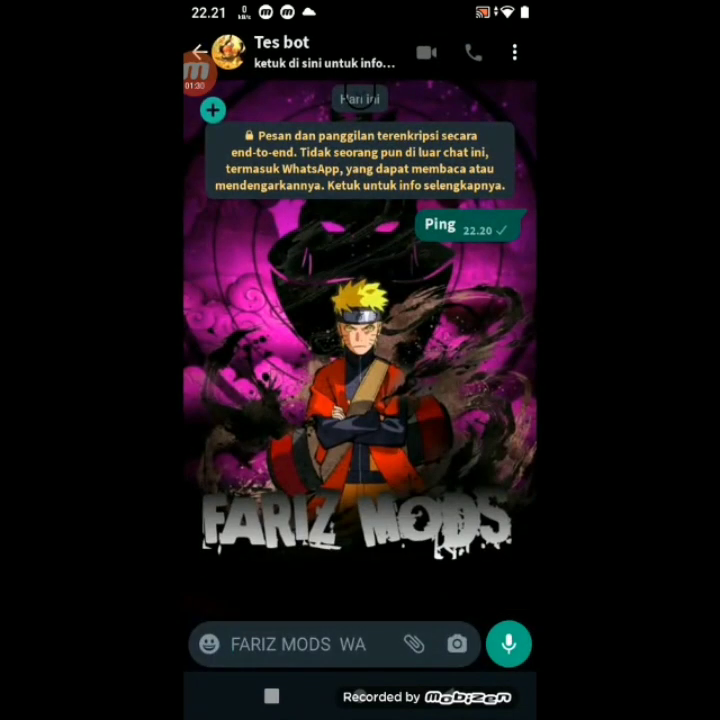
click(300, 644)
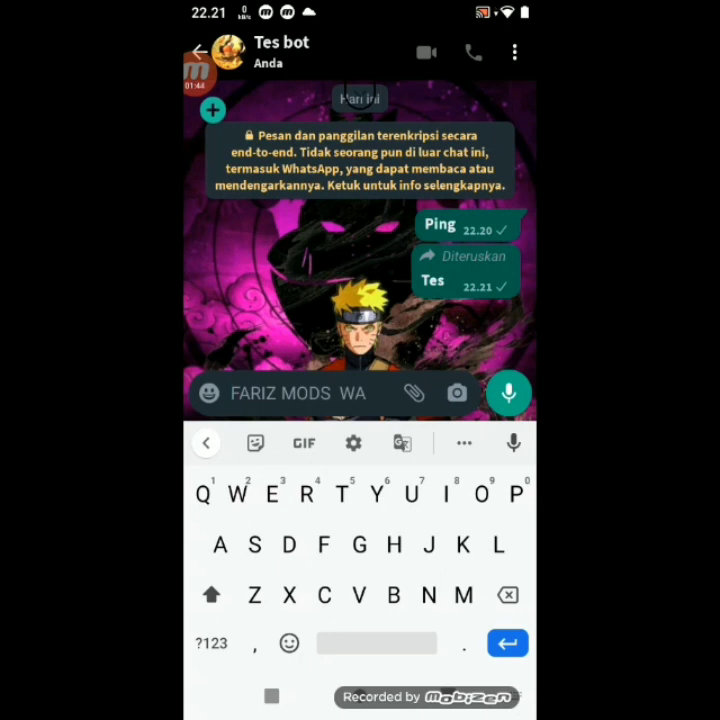
click(196, 75)
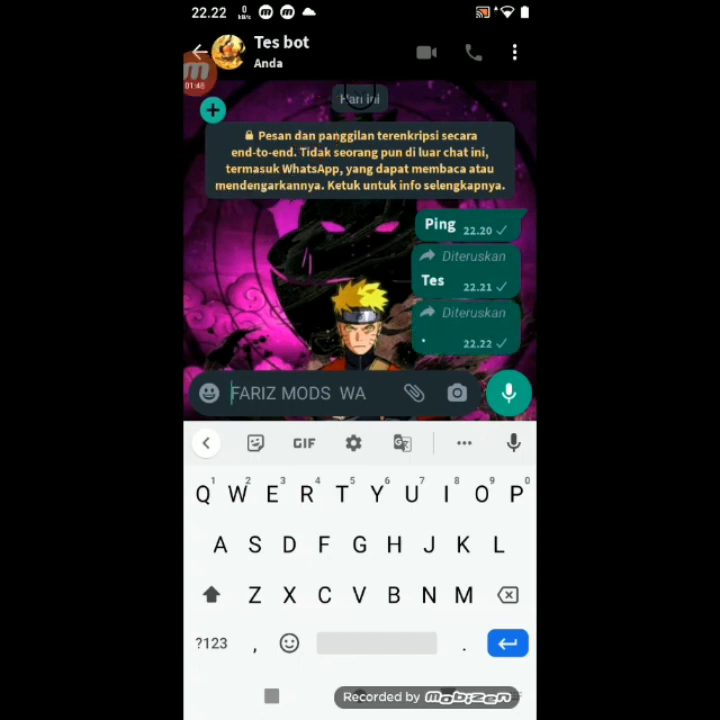
text(Ping)
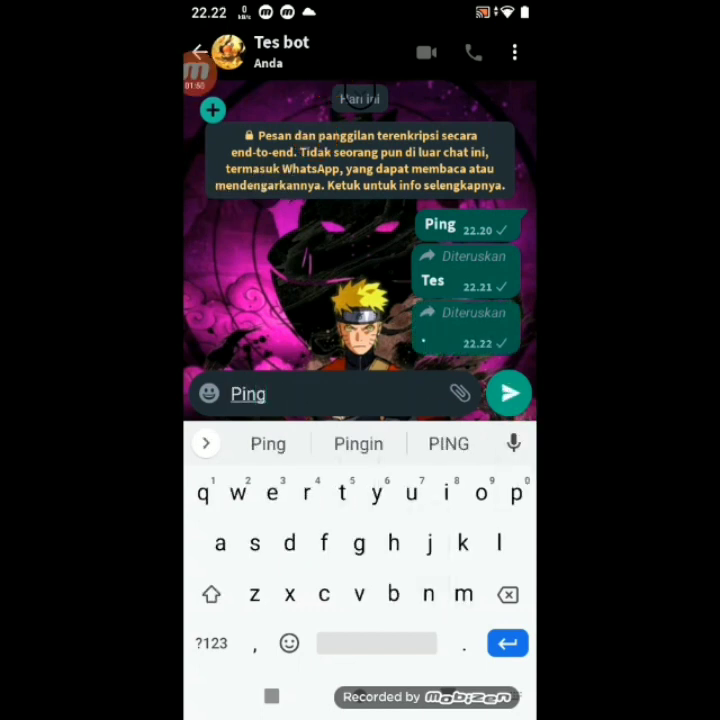
Send 'Ping', expand the bot's status reply showing 31 seconds runtime, and download its image.
click(509, 393)
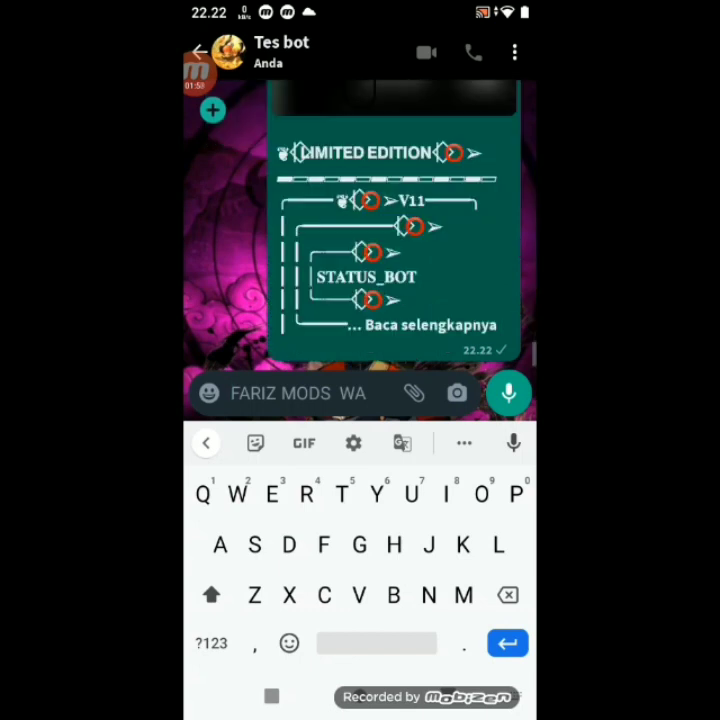
click(430, 325)
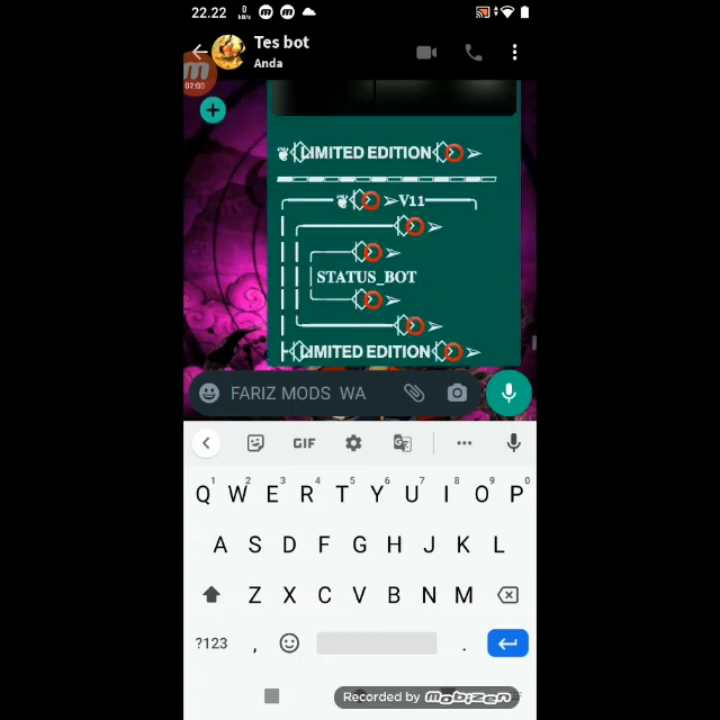
key(Escape)
scroll(360, 300, up, 3)
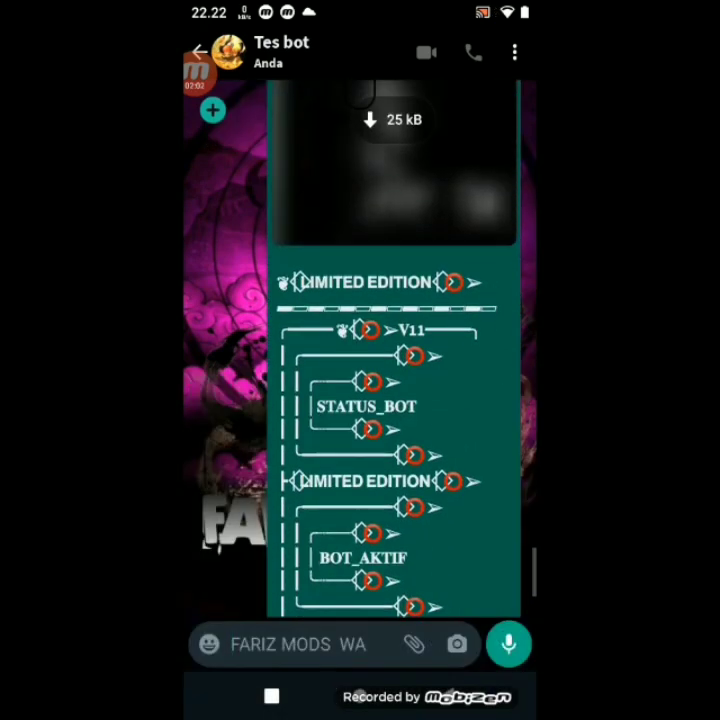
scroll(390, 300, up, 3)
click(392, 119)
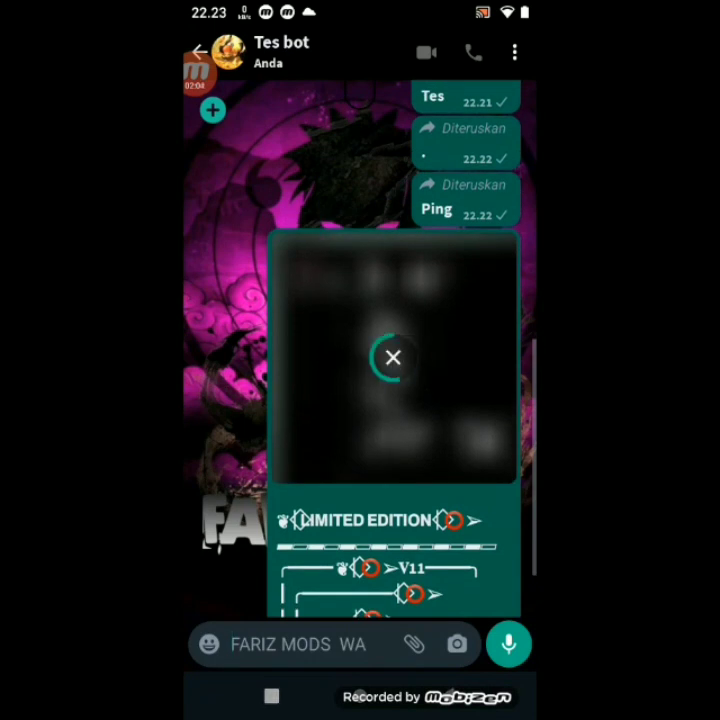
scroll(390, 400, down, 5)
click(300, 644)
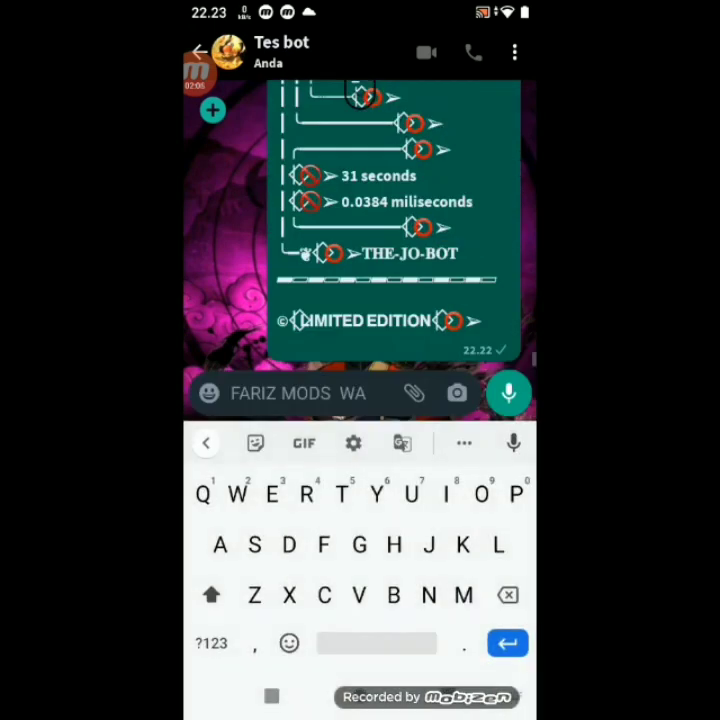
text(Menu)
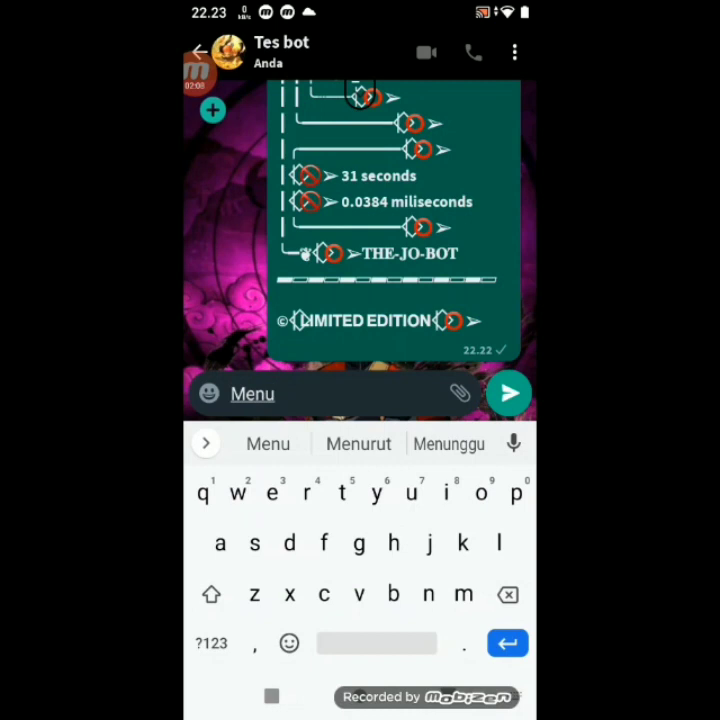
Send 'Menu' and expand the bot's full menu reply, Funmenu through Anonymousmenu.
click(509, 394)
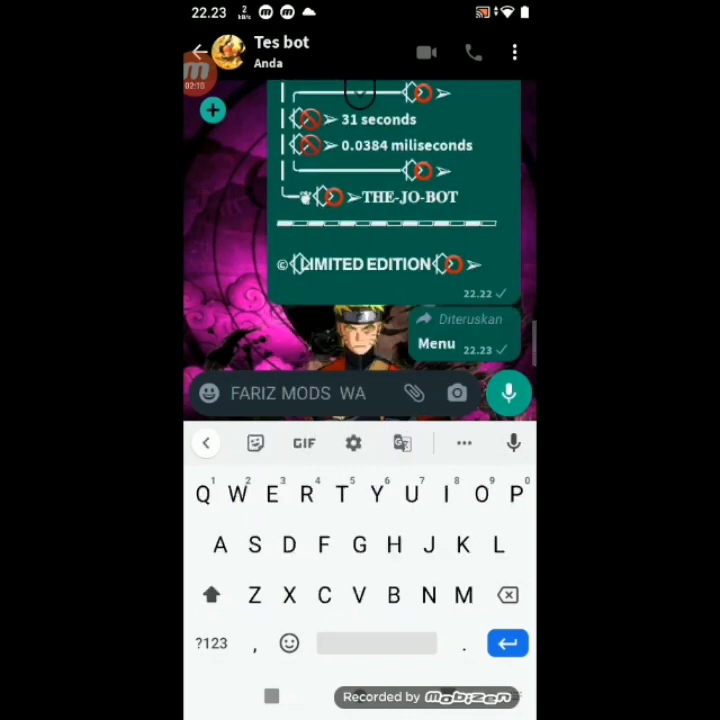
key(Escape)
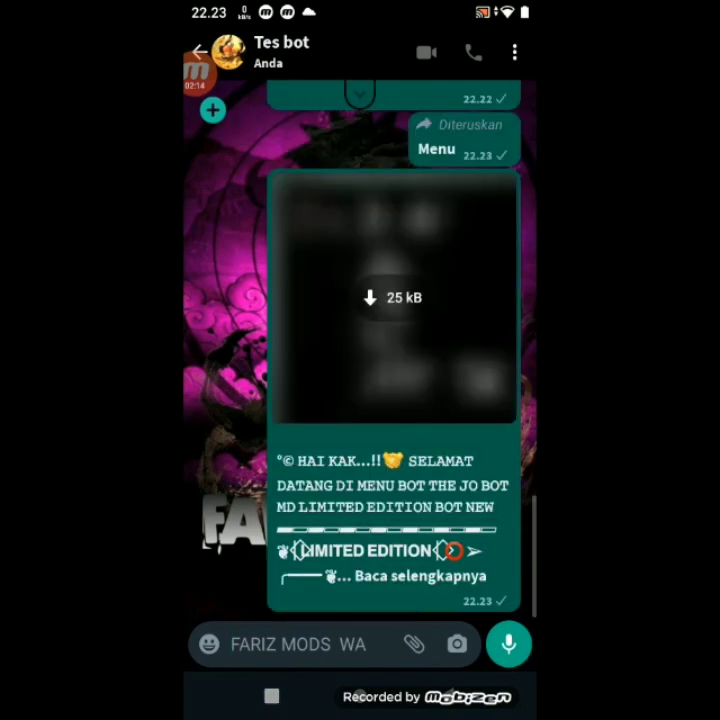
click(420, 576)
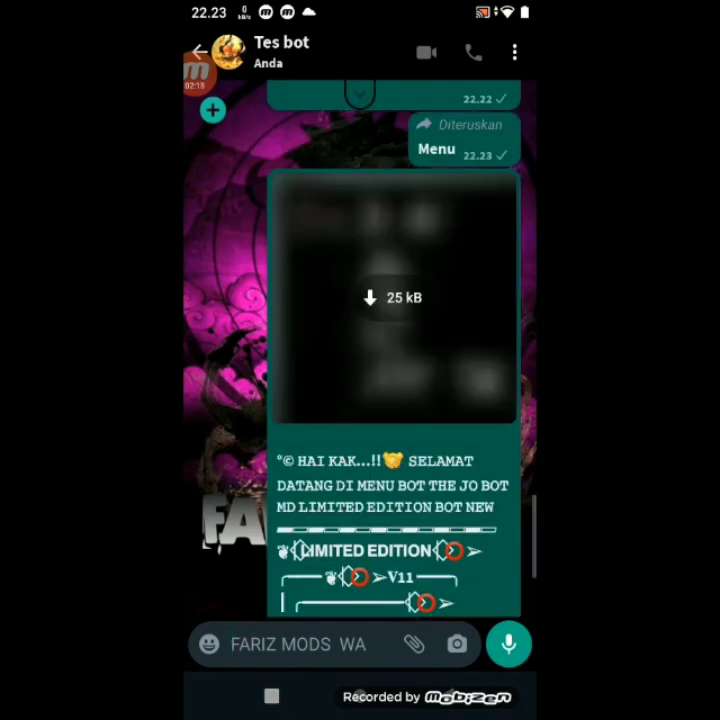
scroll(395, 400, down, 8)
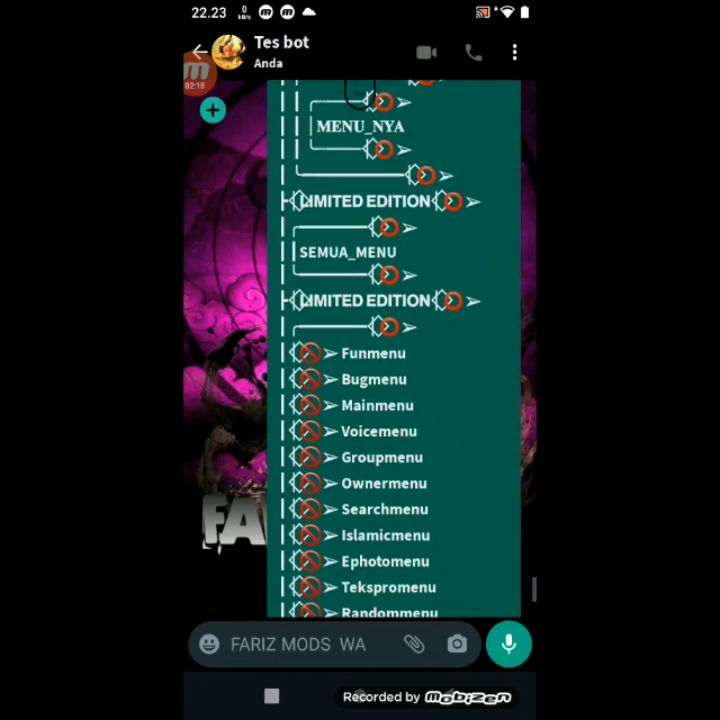
scroll(395, 400, down, 2)
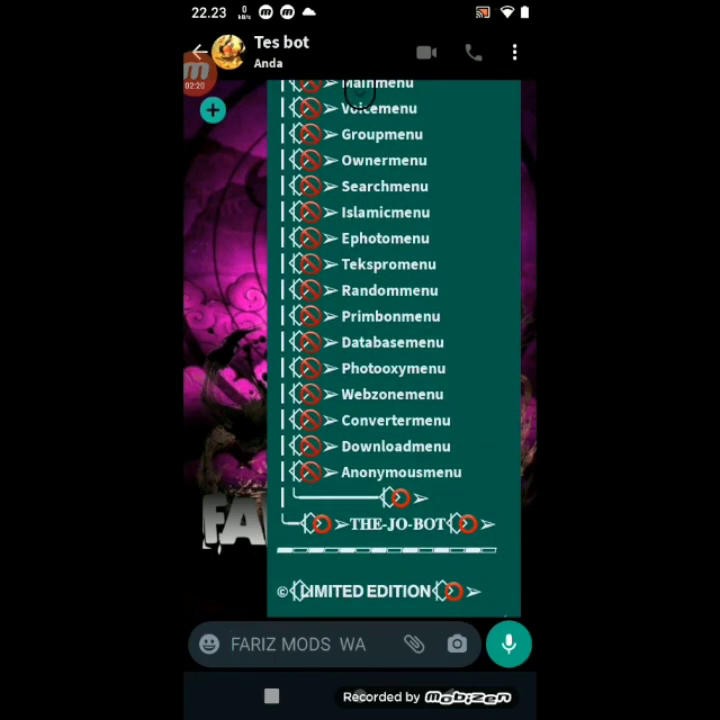
scroll(395, 400, down, 1)
click(300, 644)
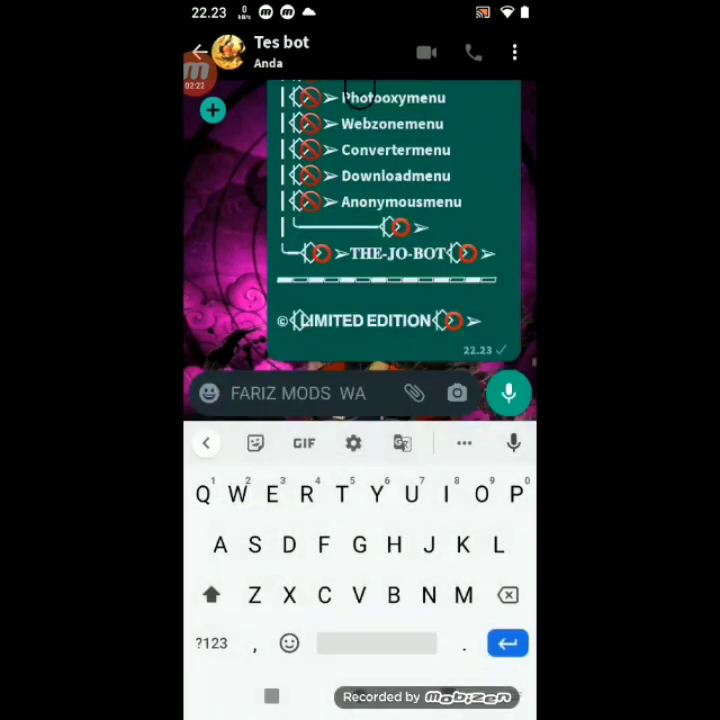
text(Allmenu)
Send Allmenu to the bot and expand its reply to read the full command list.
click(509, 393)
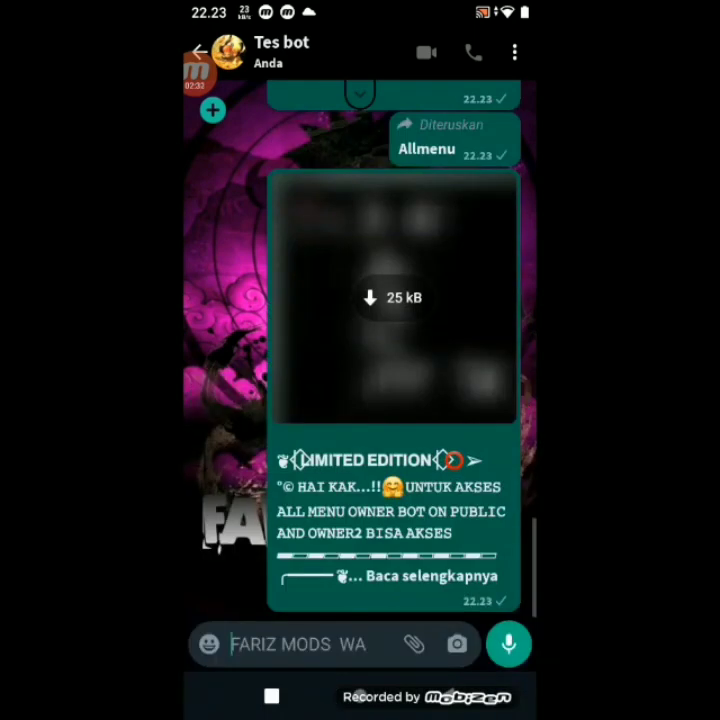
click(431, 576)
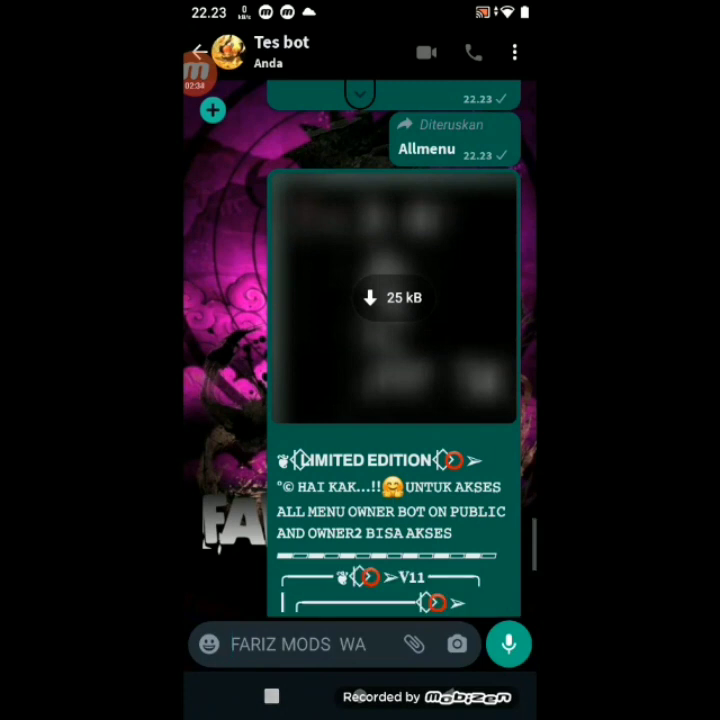
scroll(395, 400, down, 5)
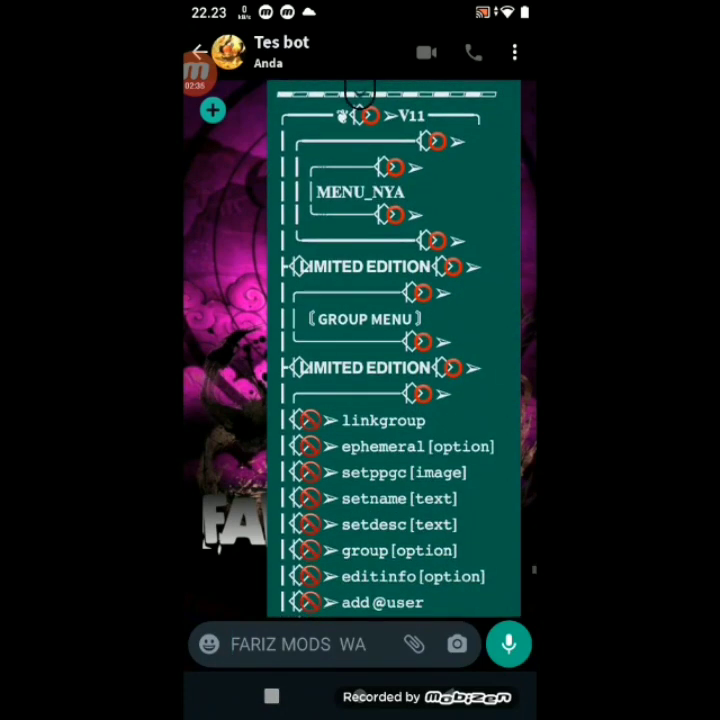
scroll(395, 400, down, 5)
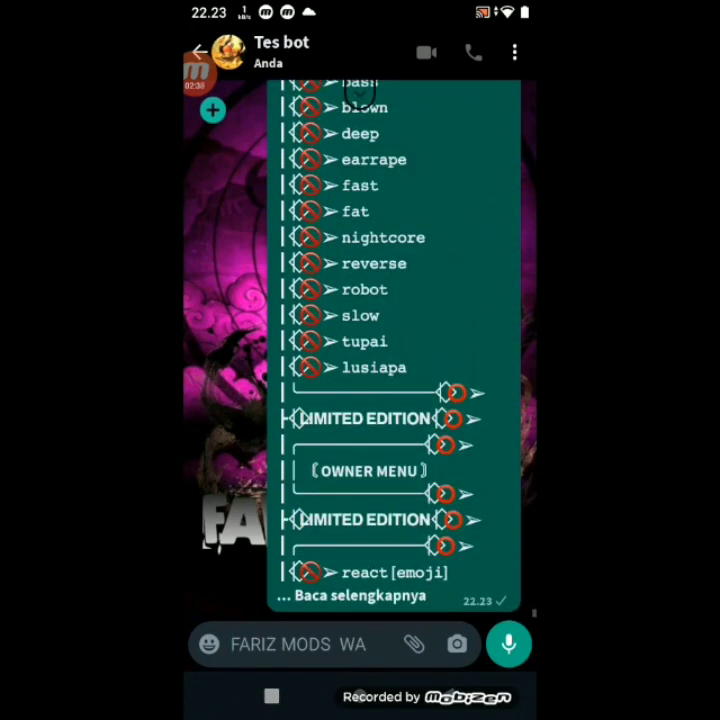
scroll(395, 400, down, 5)
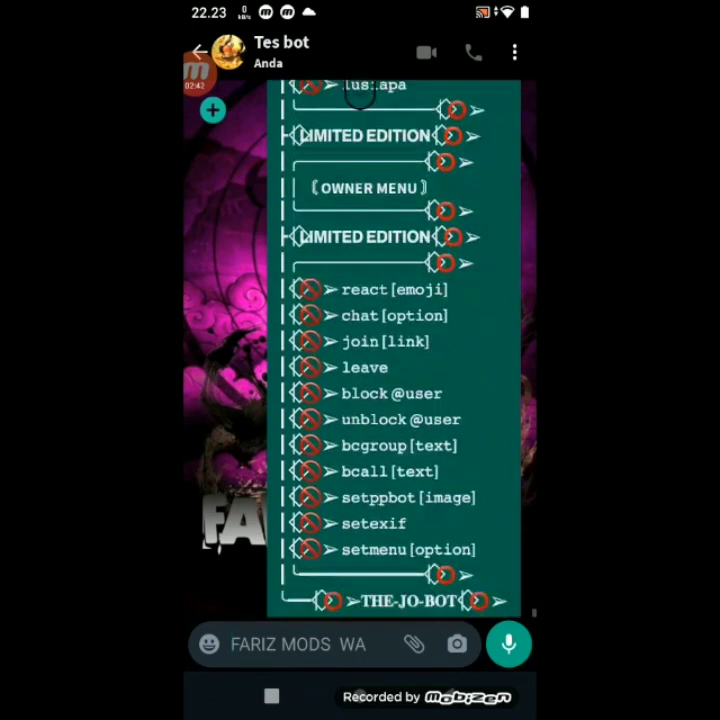
scroll(395, 400, down, 5)
scroll(395, 400, down, 5)
scroll(395, 400, down, 5)
scroll(395, 400, down, 5)
scroll(395, 400, down, 5)
scroll(395, 400, down, 5)
scroll(395, 400, down, 3)
scroll(395, 400, down, 5)
scroll(395, 400, down, 5)
scroll(395, 400, down, 5)
scroll(395, 400, down, 5)
scroll(395, 400, down, 5)
scroll(395, 400, down, 5)
scroll(395, 400, down, 5)
scroll(395, 400, down, 5)
scroll(395, 400, down, 5)
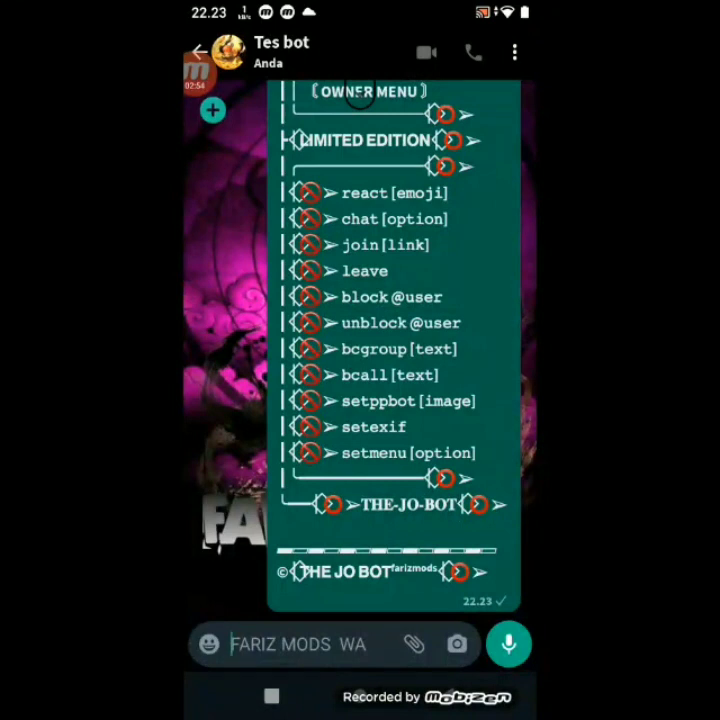
Start typing a 'Bug' message to the bot in the Tes bot chat.
click(300, 644)
text(Bug)
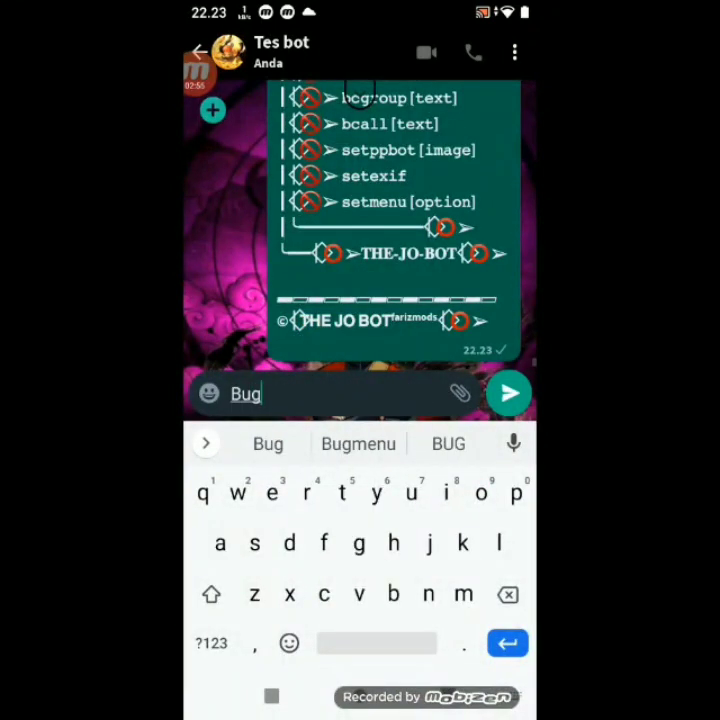